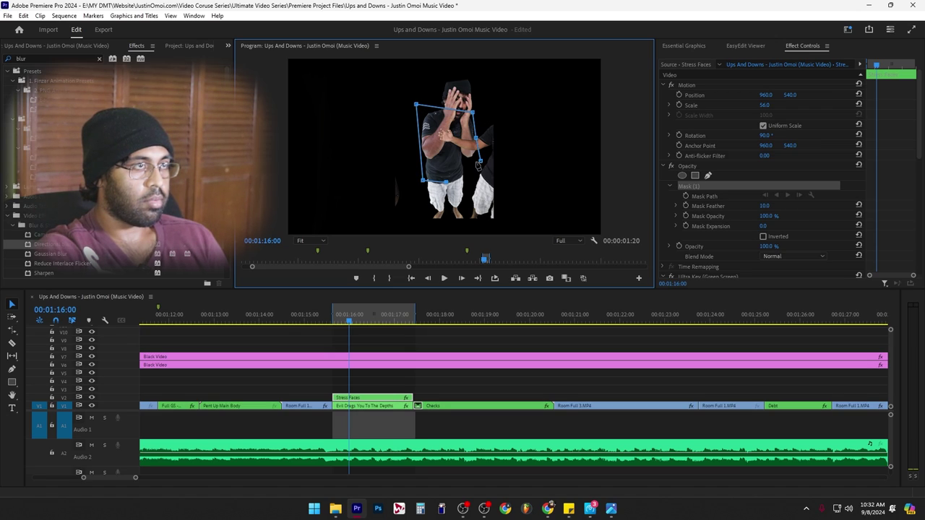
Step: Adjust the Stress Faces clip's opacity mask, set its rotation to 90° and its horizontal position to 1179
left_click_drag(477, 166, 484, 166)
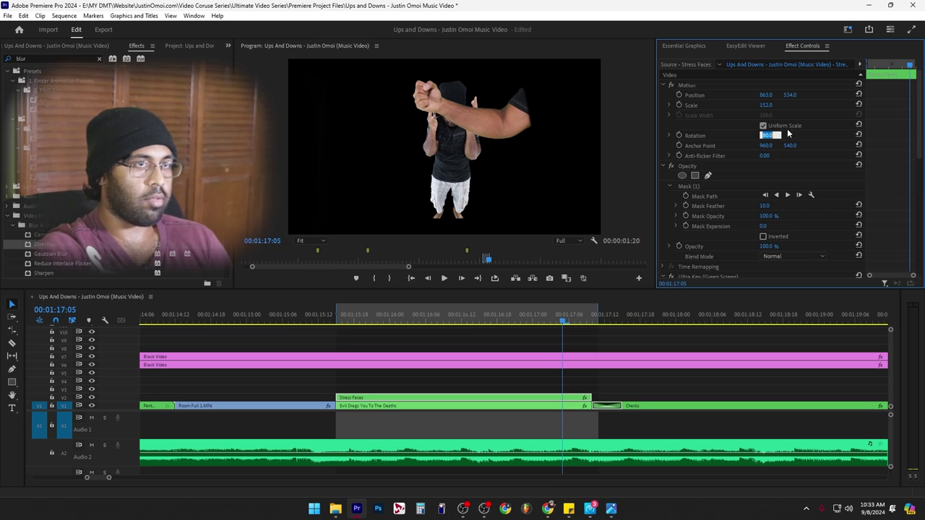
type("90")
left_click_drag(766, 95, 924, 95)
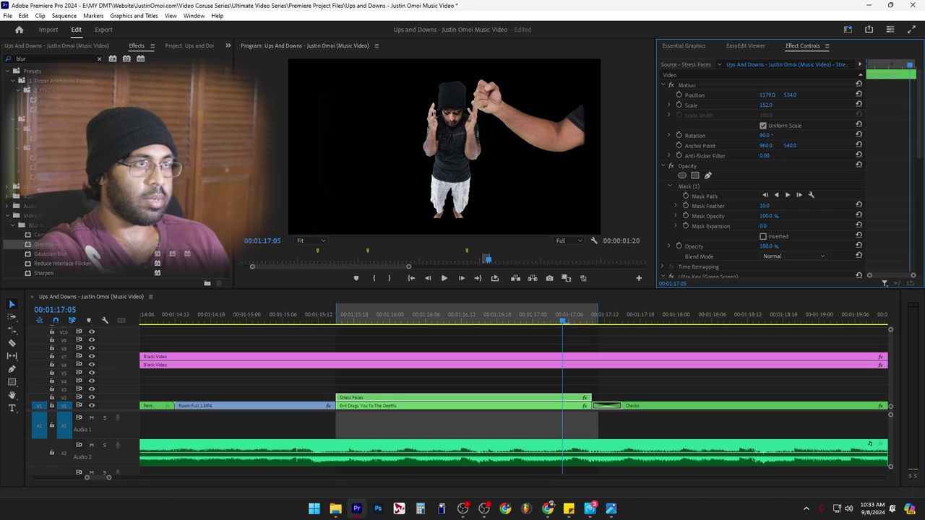
Step: Play back the hand shot from 00:01:15:15 and extend the Stress Faces clip to the end of the marked range
left_click(336, 317)
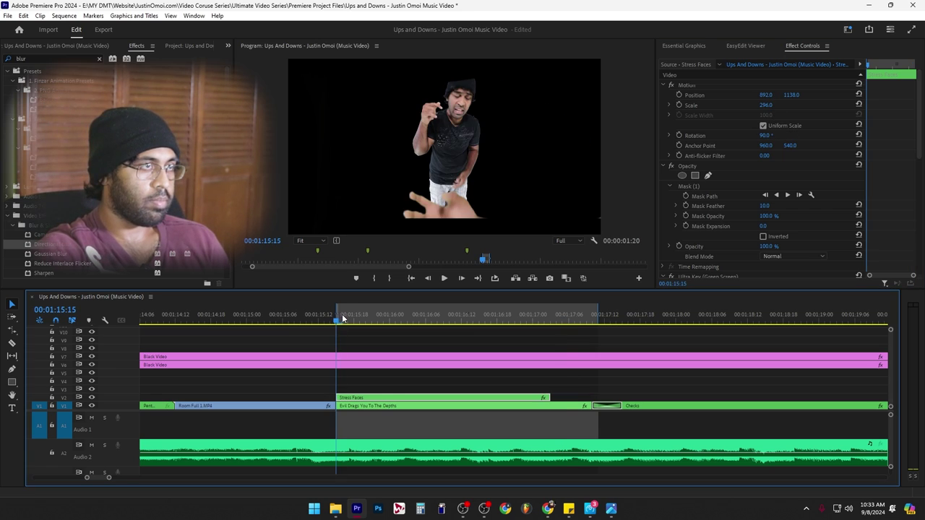
key("space")
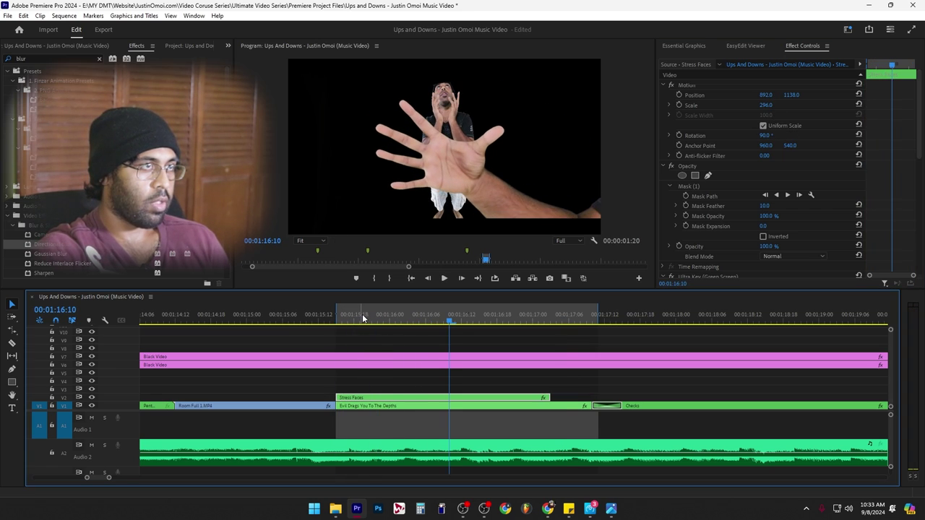
key("space")
left_click_drag(550, 397, 595, 392)
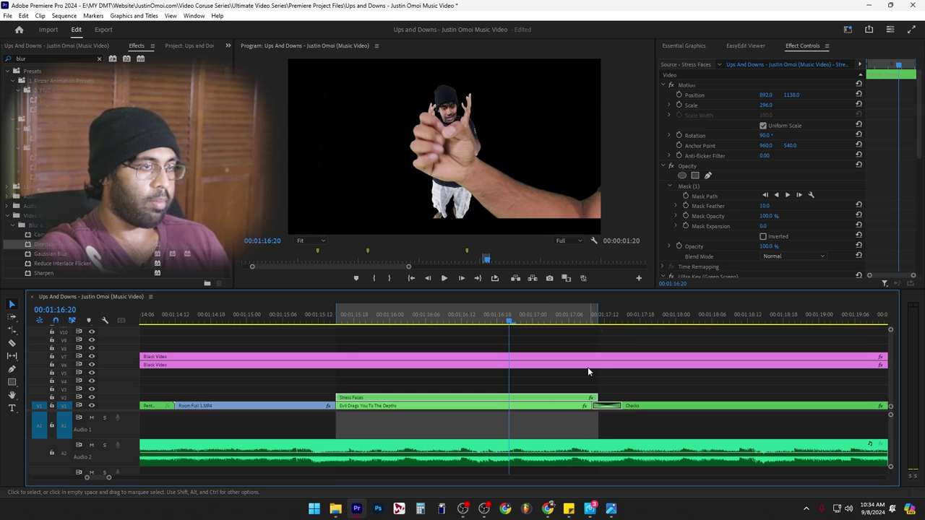
Step: Split the Stress Faces and Evil Drags You To The Depths clips at 00:01:16:20 and trim the second Stress Faces piece's end
left_click(531, 374)
left_click_drag(530, 390, 523, 412)
key("ctrl+k")
left_click(525, 381)
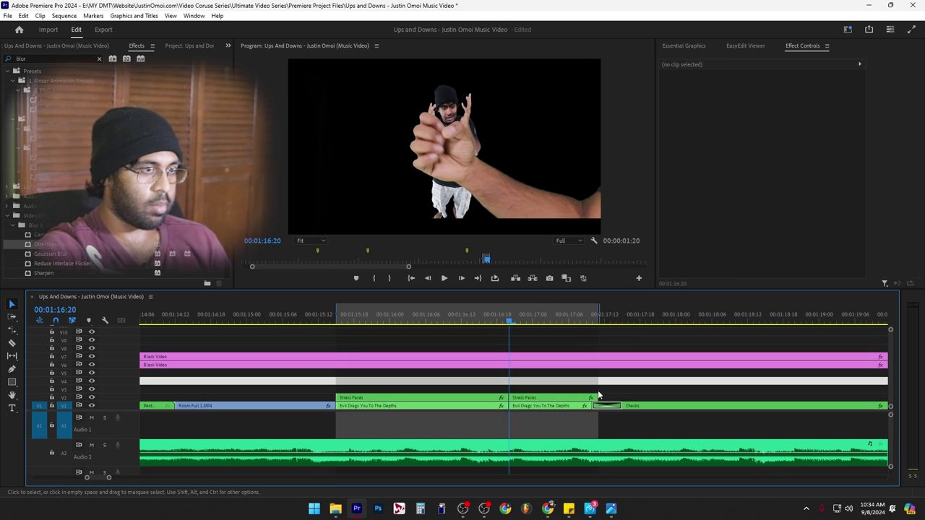
left_click_drag(592, 395, 595, 396)
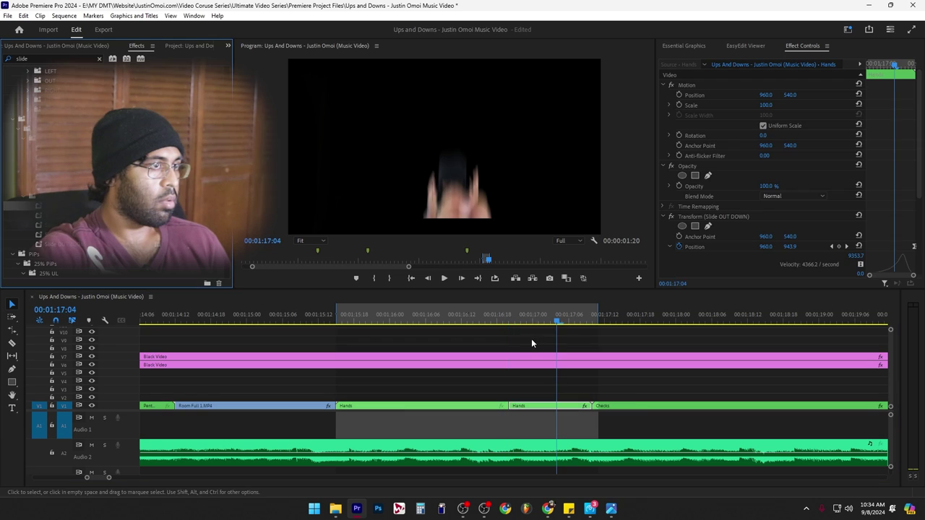
Step: Play back the Hands clip's Slide OUT DOWN animation and scrub through the open-hand shot to 00:01:16:06
left_click(505, 318)
key("space")
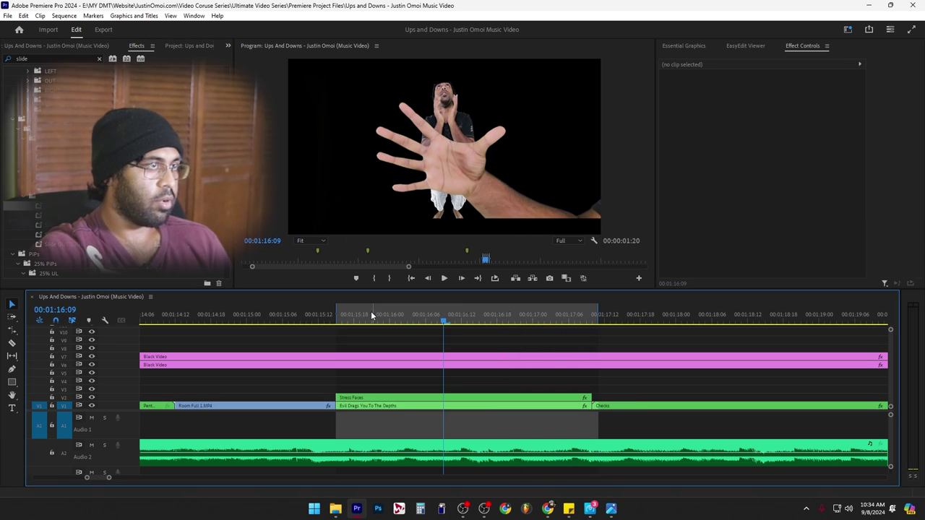
left_click_drag(371, 310, 422, 309)
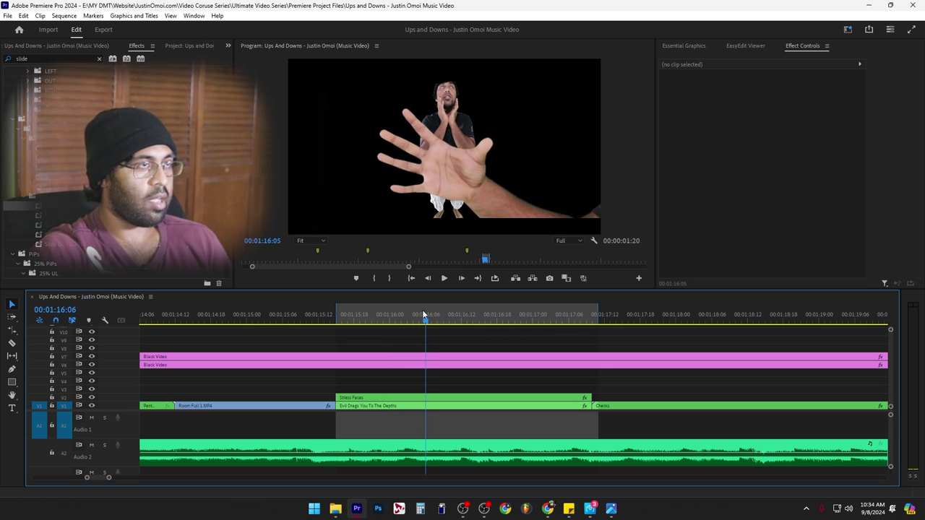
Step: Move the Evil Drags You To The Depths clip to track V3 above Stress Faces and step through the hand-closing frames
left_click_drag(422, 409, 427, 392)
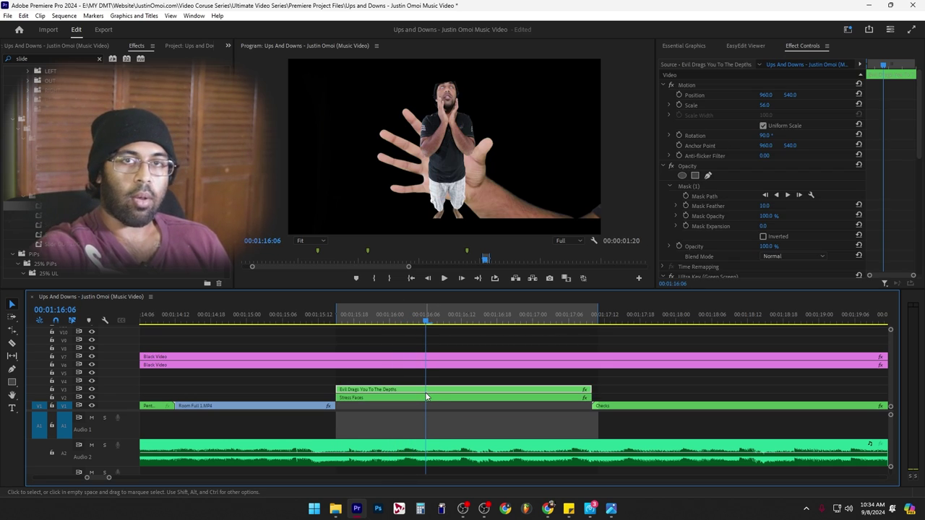
left_click_drag(426, 318, 487, 293)
key("Left")
key("Left")
key("Left")
left_click(497, 383)
key("shift+Right")
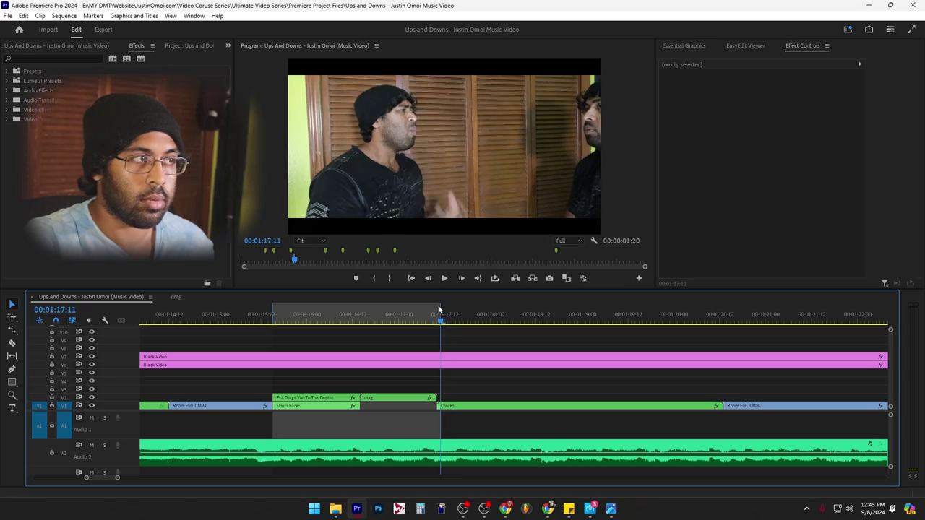
Step: Open the nested drag sequence and examine how the keyframed mask on its Stress Faces clip follows the fingers
left_click_drag(438, 314, 370, 314)
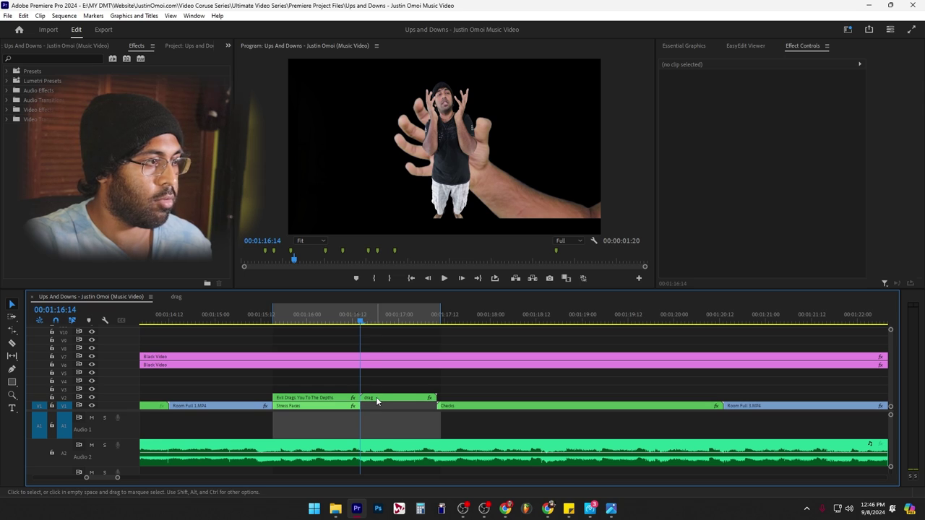
double_click(376, 396)
key("=")
key("=")
left_click_drag(273, 351, 349, 297)
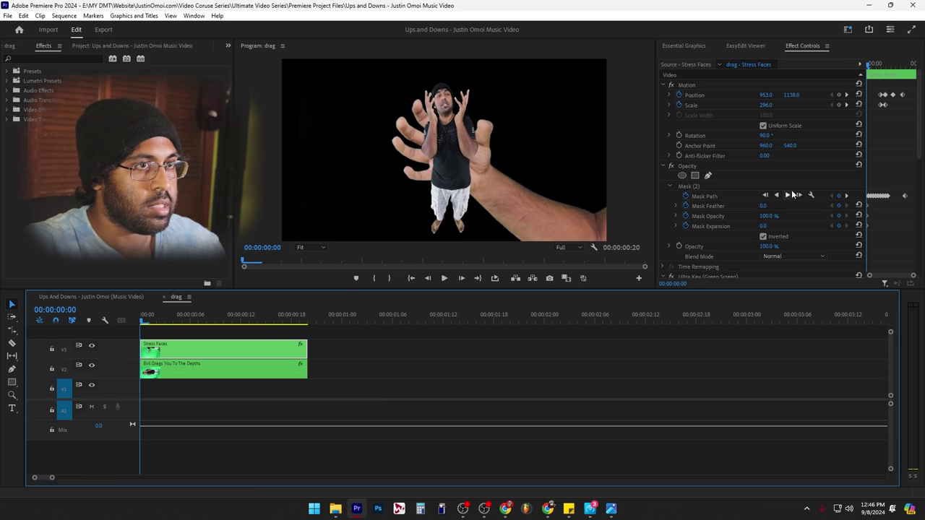
left_click(729, 185)
left_click_drag(145, 321, 236, 292)
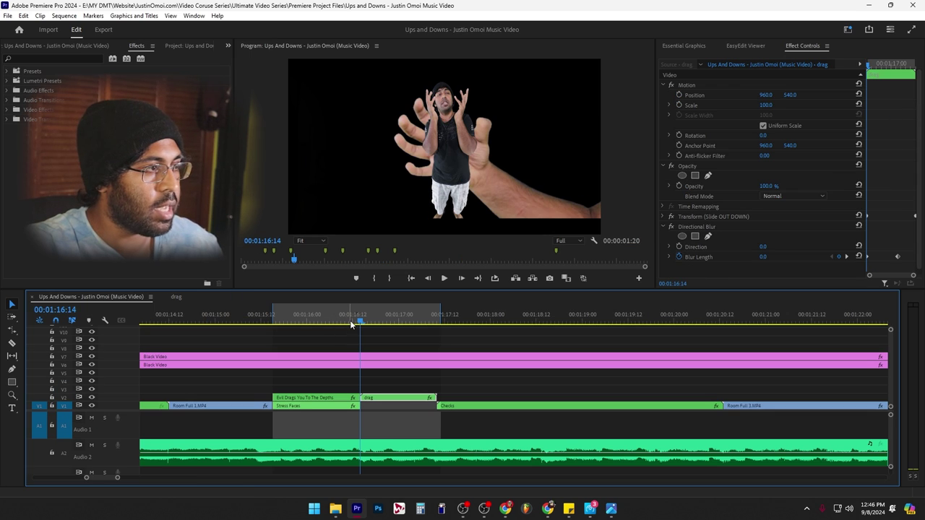
Step: Step frame by frame around the start of the drag clip, checking how the fingers close around the body
left_click_drag(359, 318, 388, 303)
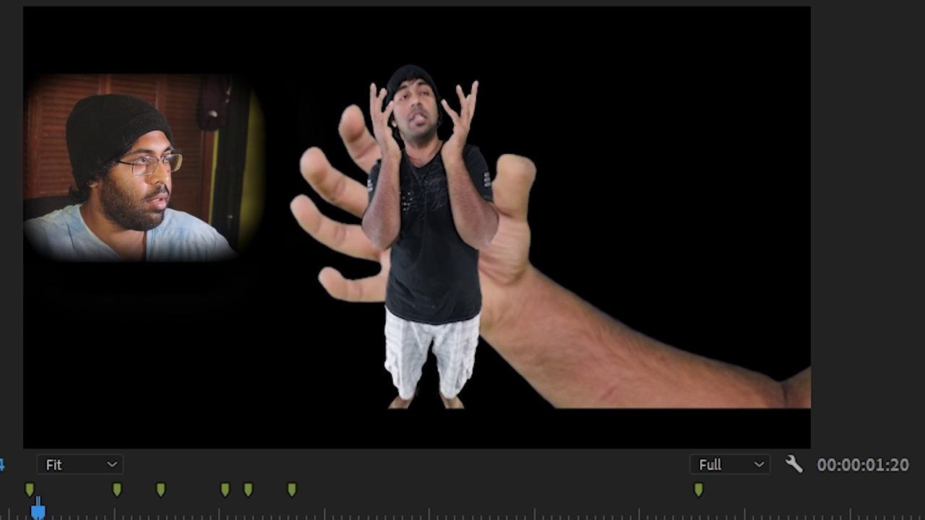
key("Right")
key("Right")
key("Right")
key("Right")
key("Right")
key("Left")
key("Left")
key("Left")
key("Left")
key("Left")
key("Left")
key("Left")
key("Left")
key("Left")
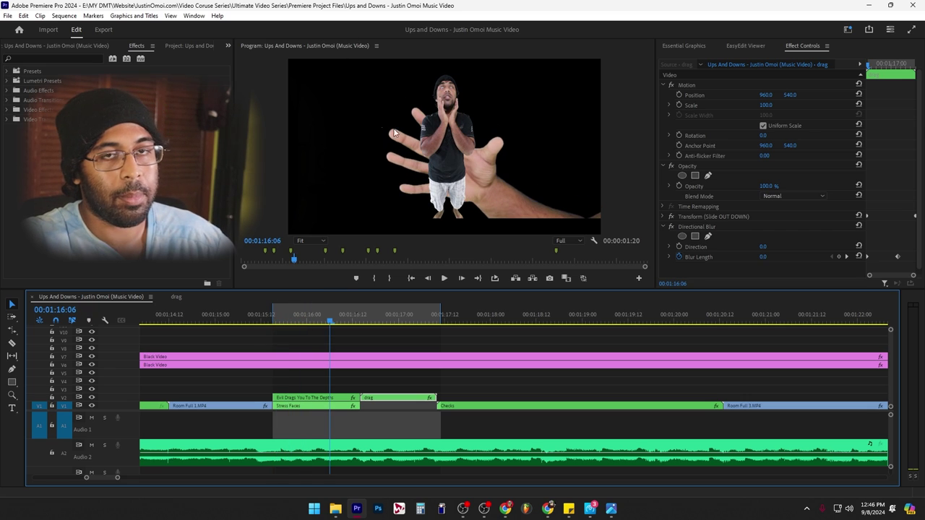
left_click(523, 417)
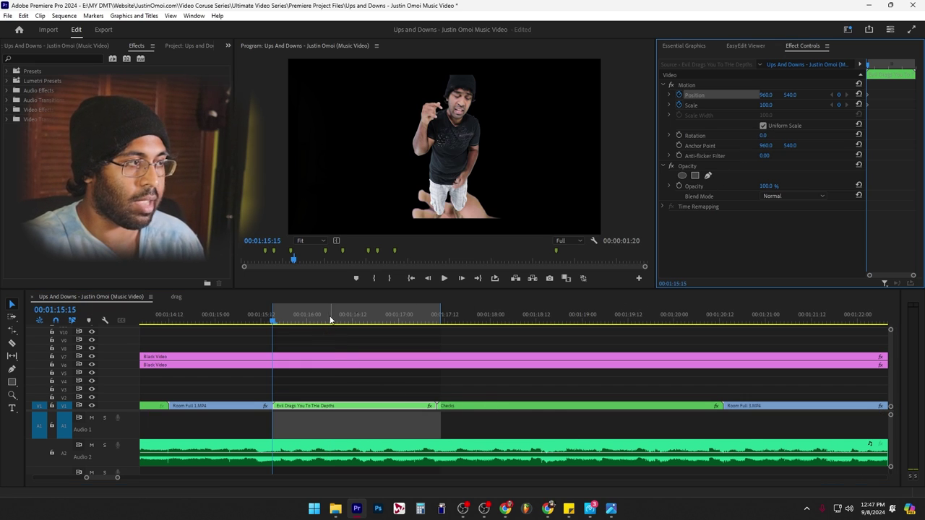
Step: At 00:01:15:15, set the nested Evil Drags You To The Depths clip's scale to 172 and vertical position to 892, and review the animation
left_click_drag(765, 106, 831, 95)
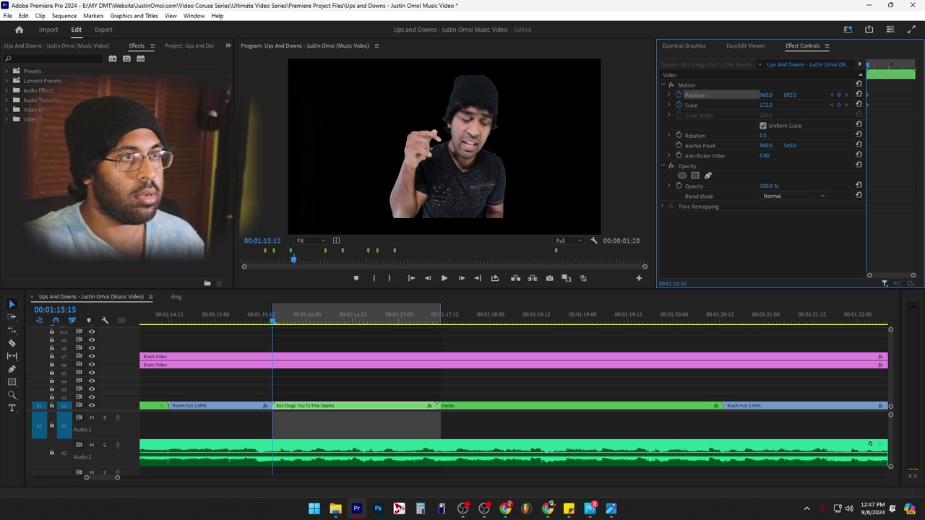
key("space")
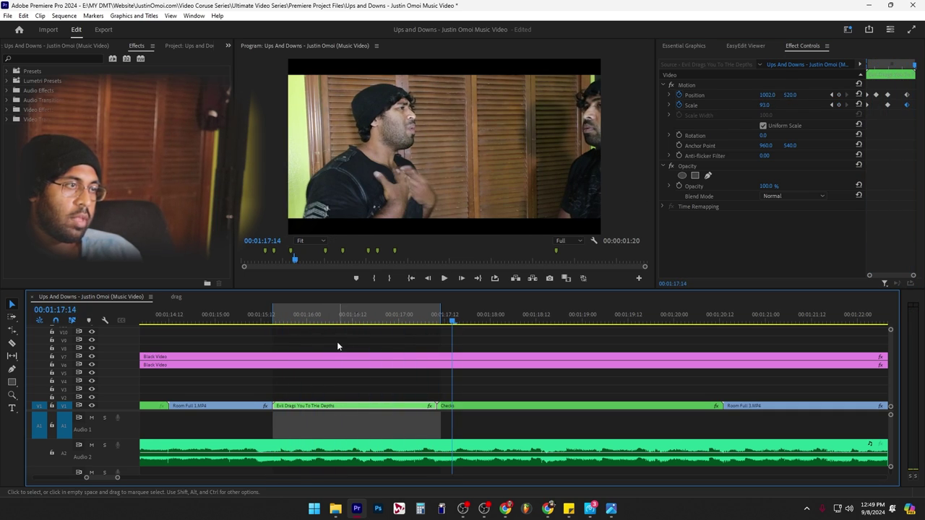
left_click(354, 318)
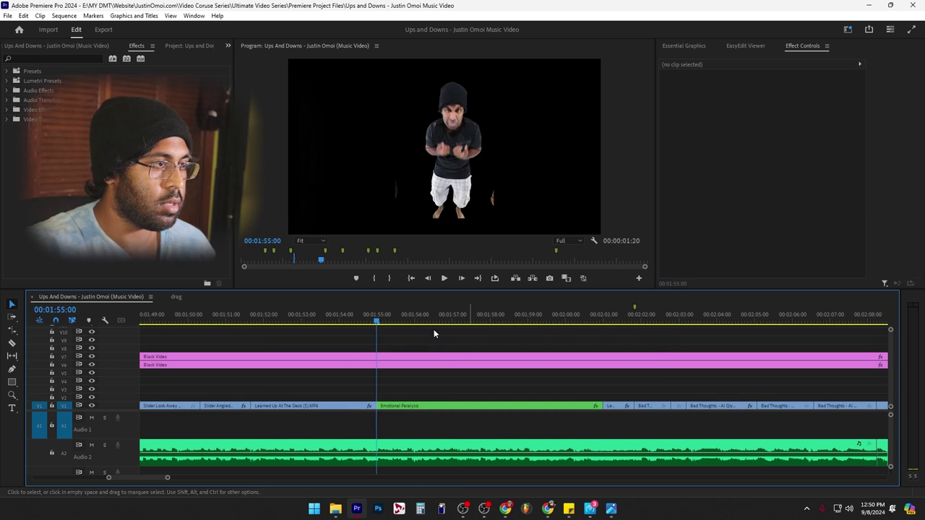
Step: Scrub through the Emotional Paralysis clip from 00:01:55:00 to review its animation
left_click(434, 322)
left_click_drag(436, 323, 592, 324)
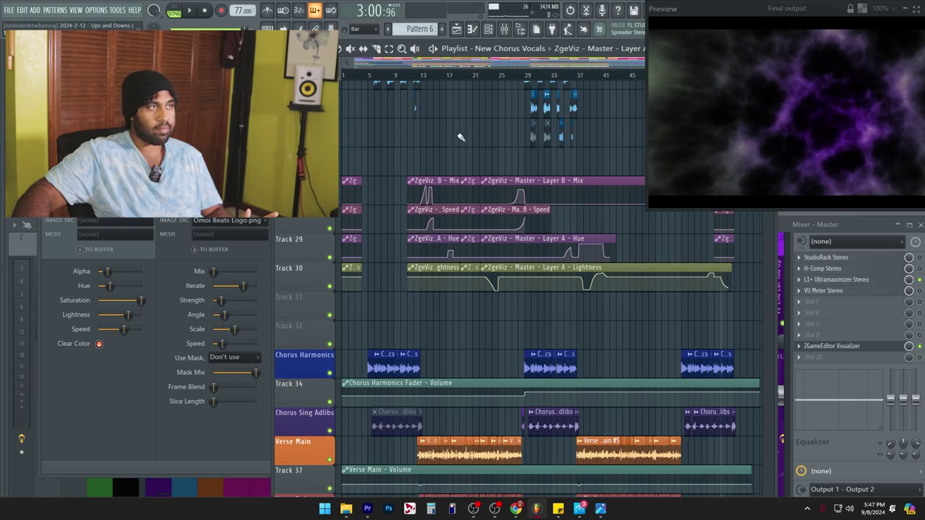
Step: In FL Studio, play the song from bar 13 to preview the automated ZGameEditor visualizer
left_click(418, 77)
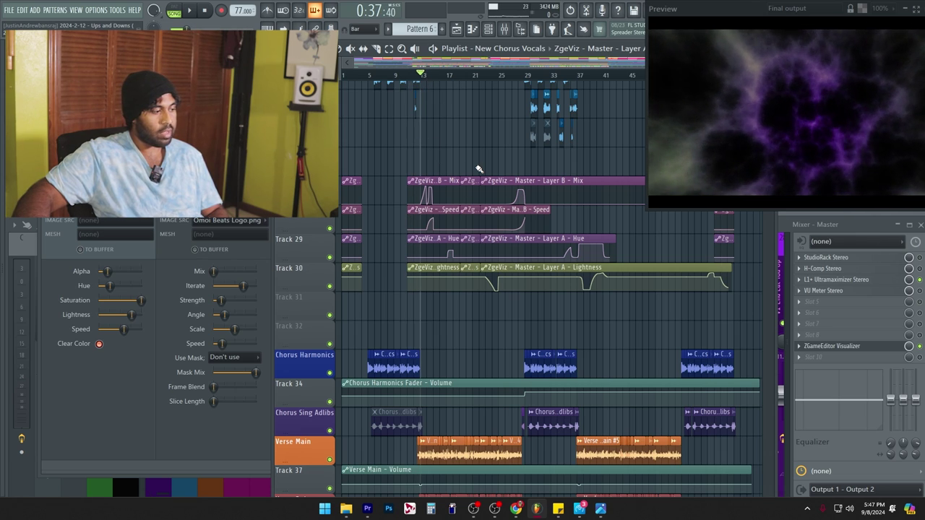
key("space")
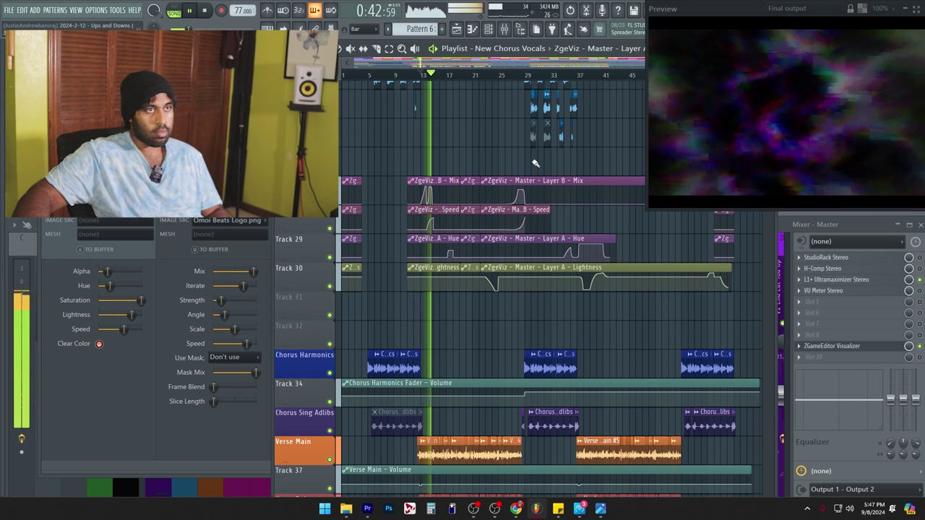
key("space")
Step: Examine the Layer B Mix and Speed automation from bar 13 onward by scrubbing the song position against the visualizer preview
scroll(406, 153, "up", 3)
left_click_drag(406, 153, 485, 170)
mouse_move(412, 73)
left_mouse_down()
mouse_move(470, 76)
mouse_move(420, 87)
left_mouse_up()
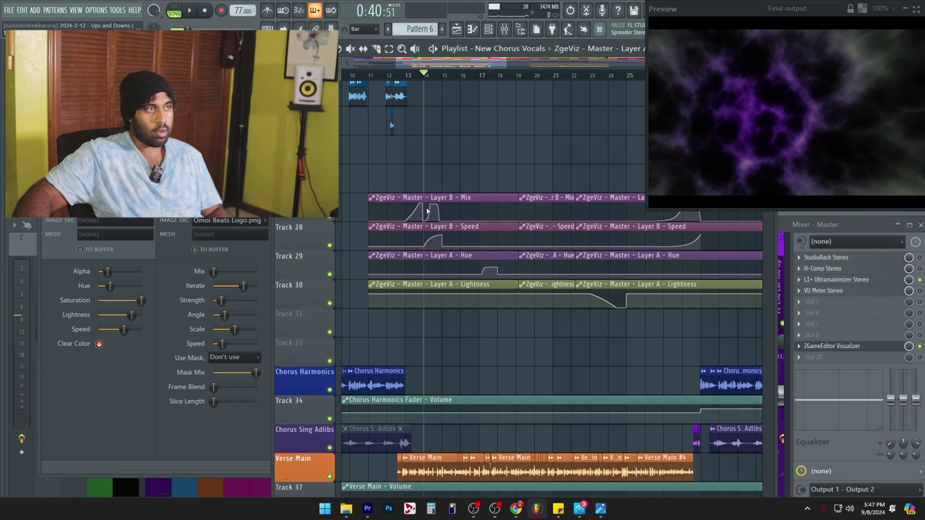
left_click(449, 75)
left_click_drag(450, 77, 598, 75)
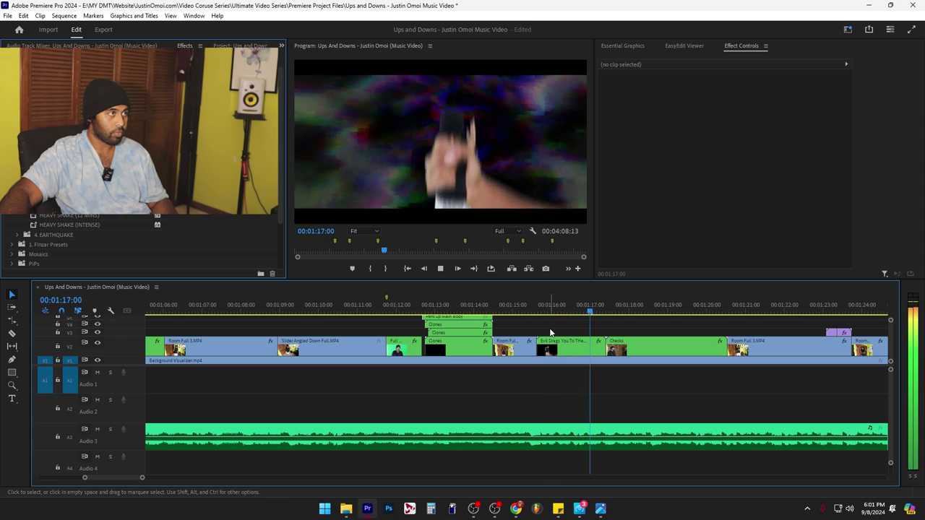
Step: Switch to Premiere Pro and review the hand scene over the background visualizer and the Chorus 1 Bad THoughts clip
key("space")
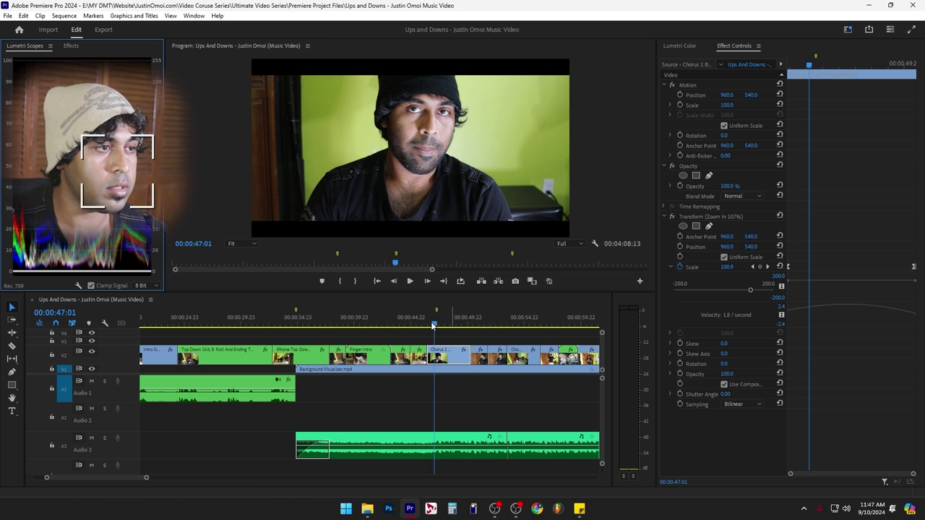
key("space")
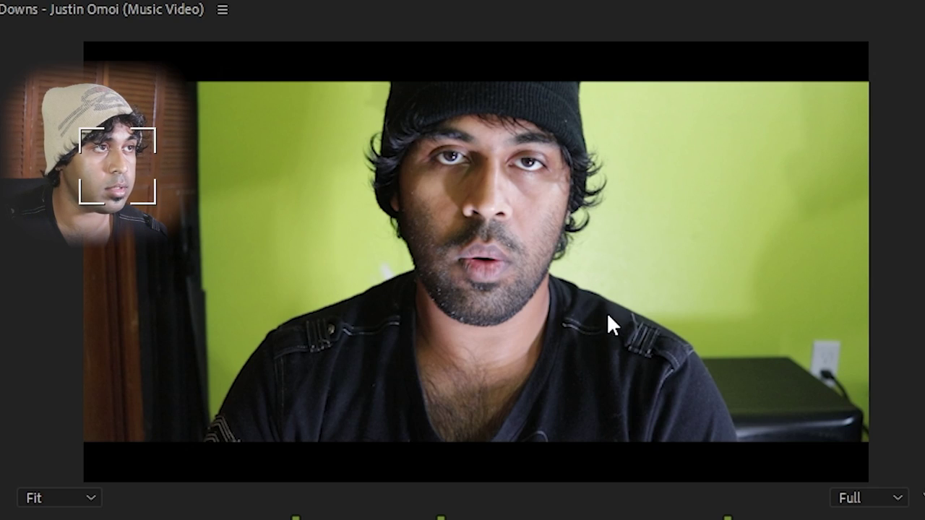
key("space")
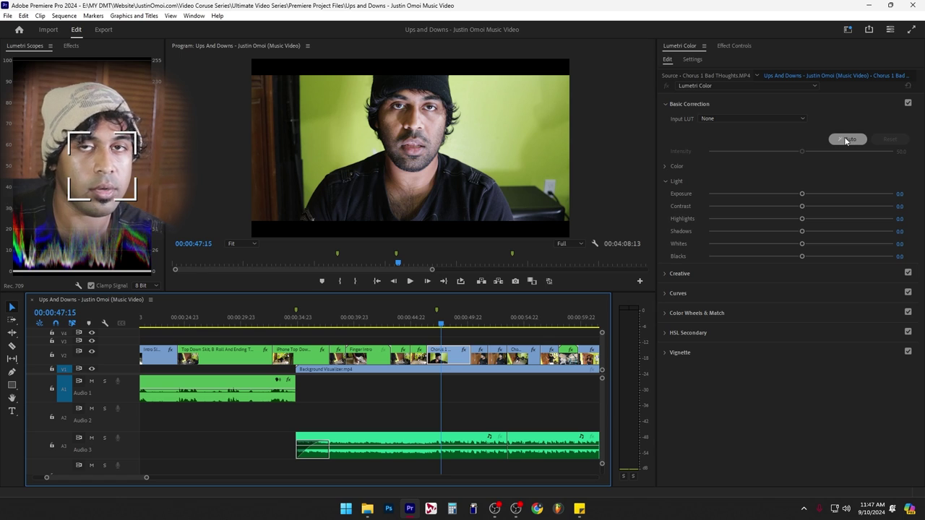
Step: Apply automatic Basic Correction to the Chorus 1 Bad THoughts clip and toggle Lumetri Color off and on to compare
left_click(847, 139)
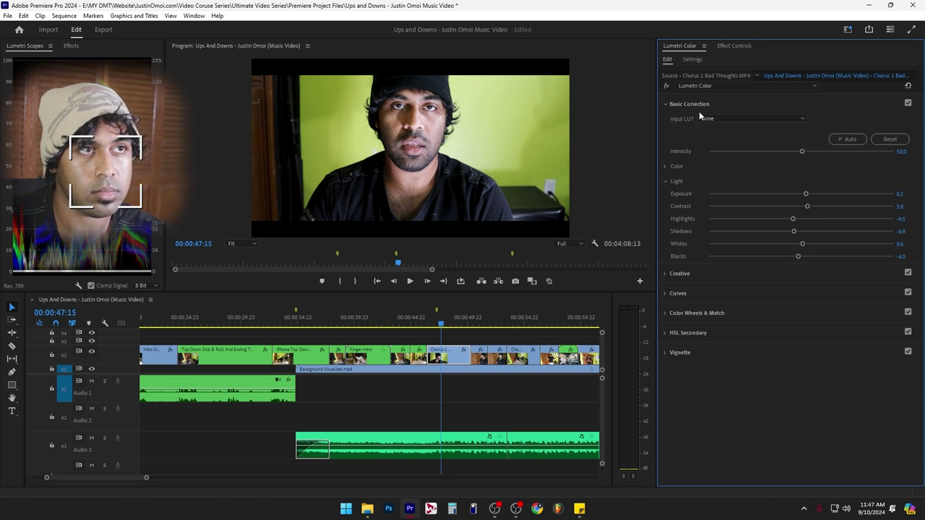
left_click(666, 86)
left_click(665, 86)
left_click(665, 85)
left_click(666, 86)
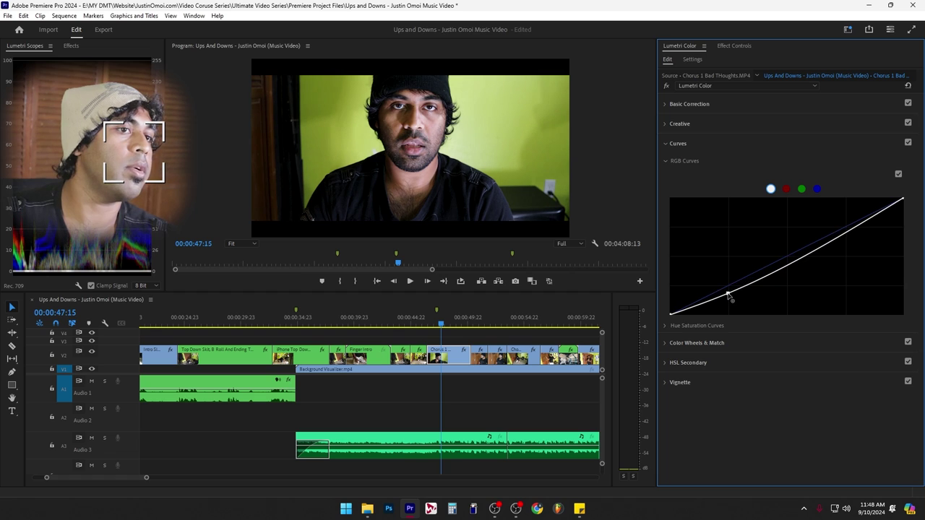
Step: Shape the white RGB curve into a gentle S with slightly lowered shadows and raised highlights, and compare with the effect bypassed
left_click_drag(728, 294, 728, 289)
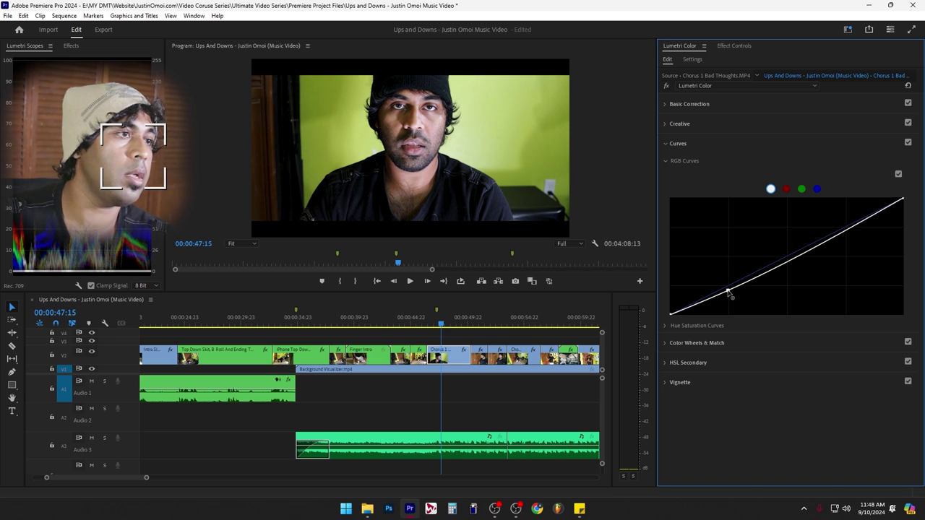
left_click(846, 224)
left_click_drag(728, 291, 728, 291)
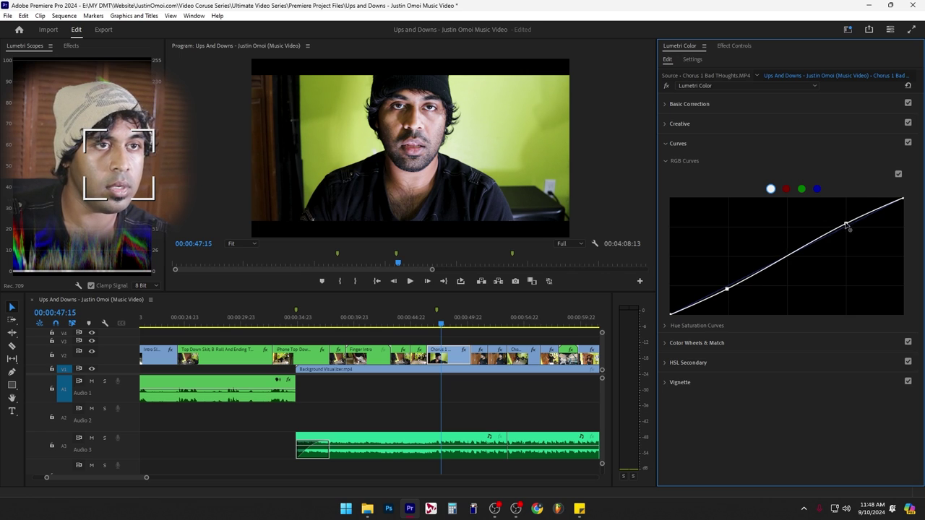
left_click_drag(848, 221, 851, 221)
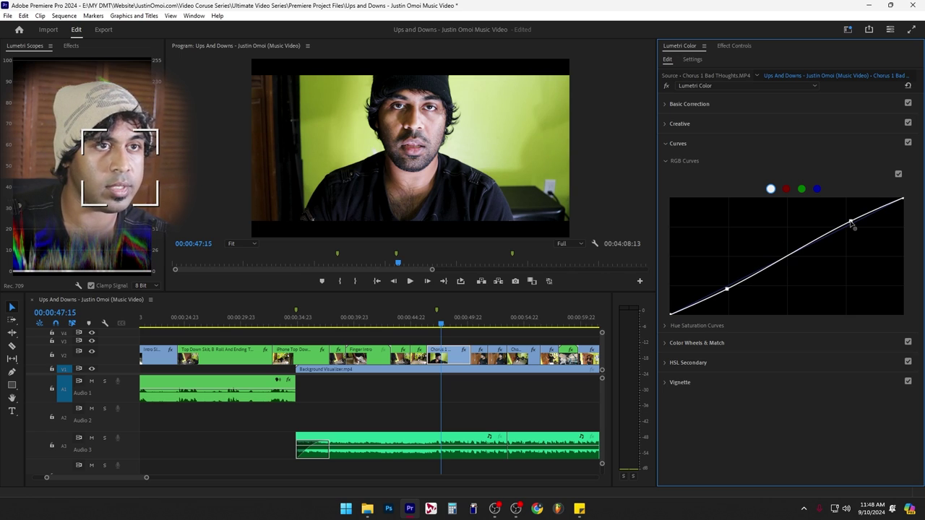
left_click(667, 86)
left_click(667, 84)
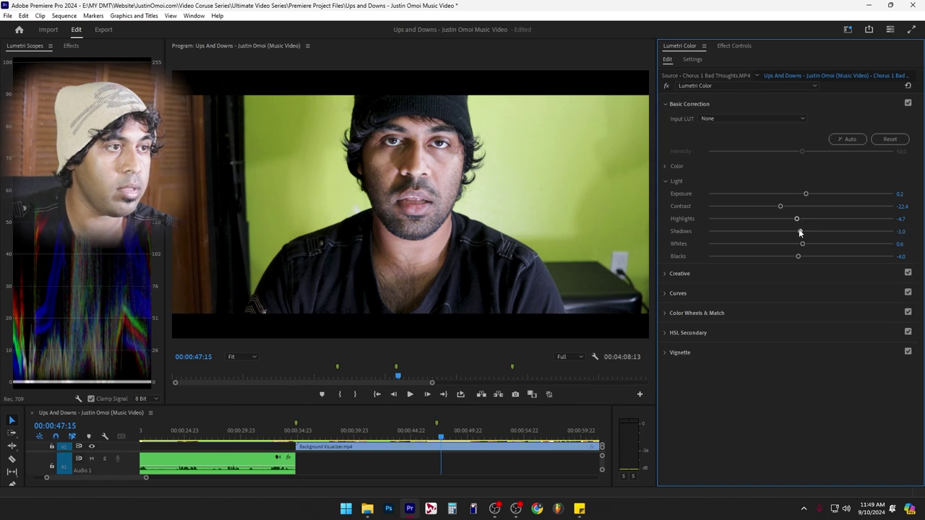
Step: Lower the Shadows value slightly in the clip's Basic Correction
left_click_drag(798, 231, 791, 233)
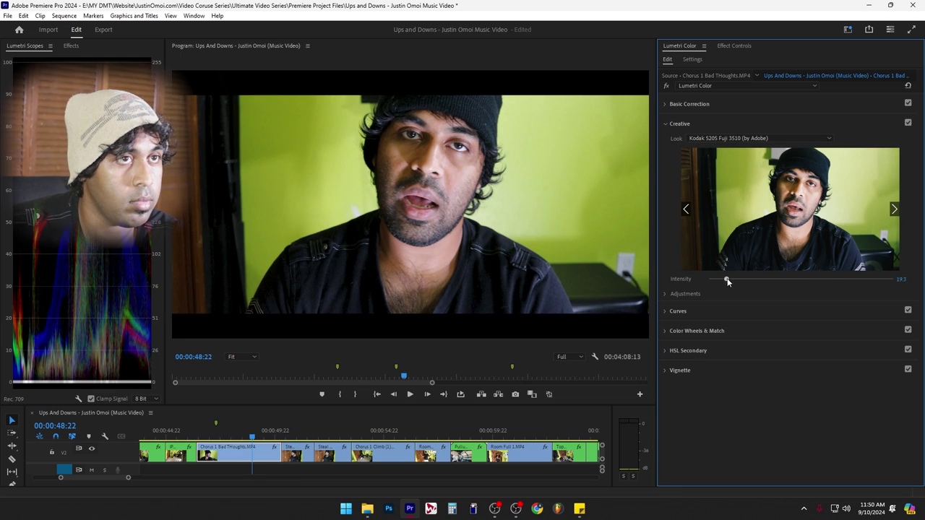
Step: Set the Kodak 5205 Fuji 3510 look's intensity to 14.6 on the Chorus 1 Bad THoughts clip and play the clip full screen
left_click_drag(727, 280, 756, 281)
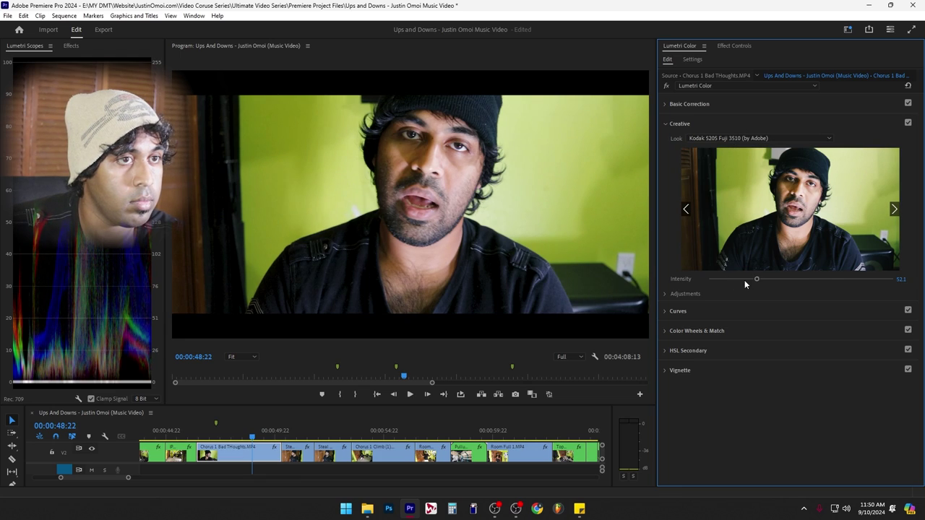
left_click_drag(209, 437, 197, 437)
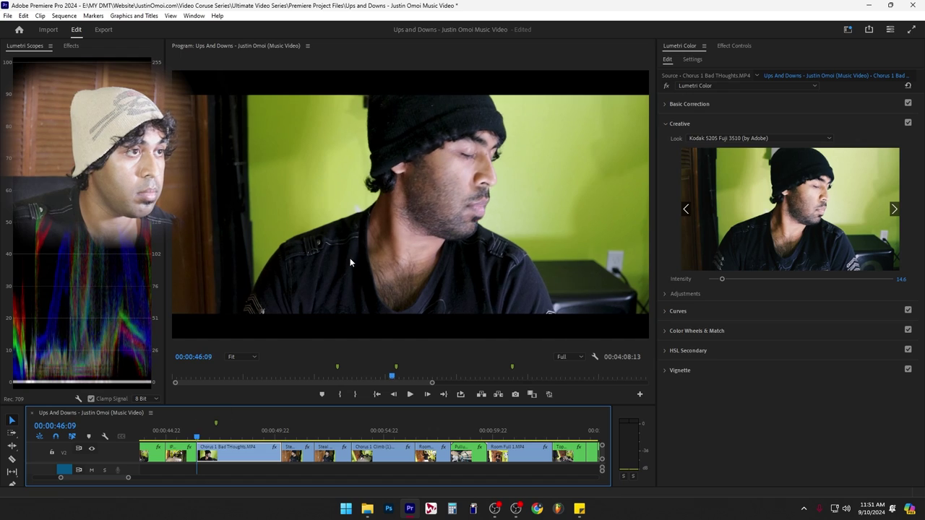
key("ctrl+grave")
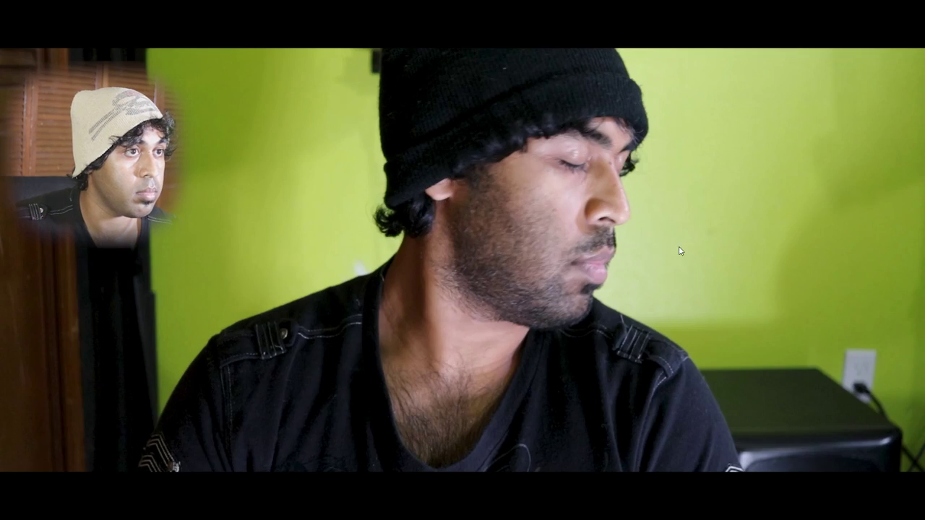
key("space")
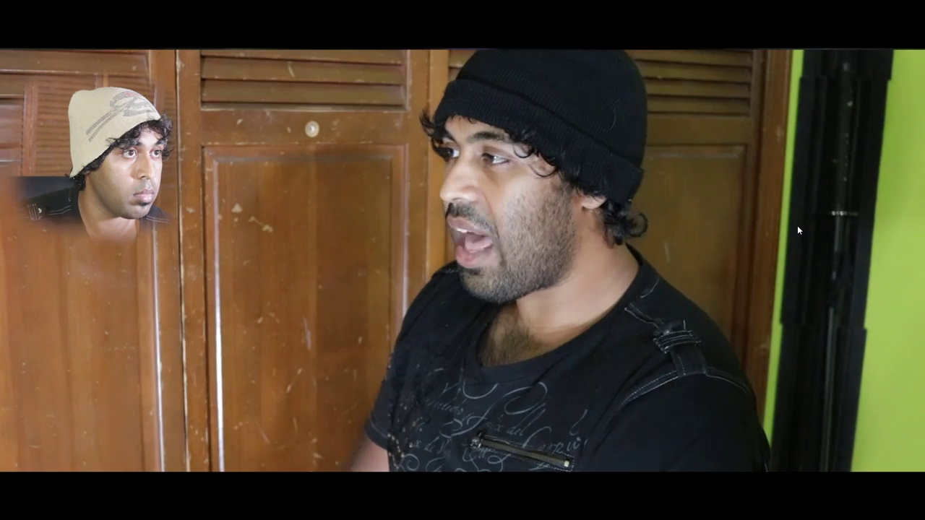
key("space")
key("ctrl+grave")
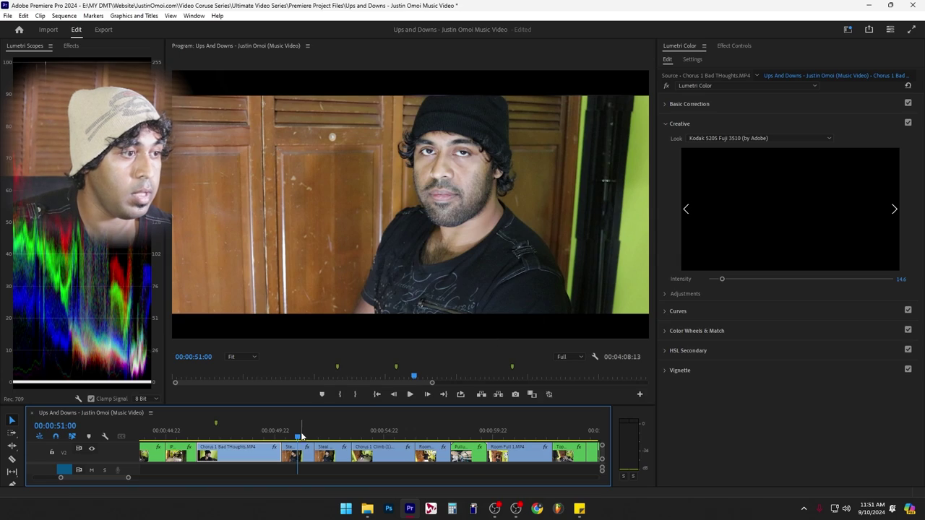
Step: Check which effects are applied to the Chorus 1 Bad THoughts clip and the neighbouring Steal Time clip
left_click(245, 432)
left_click(731, 45)
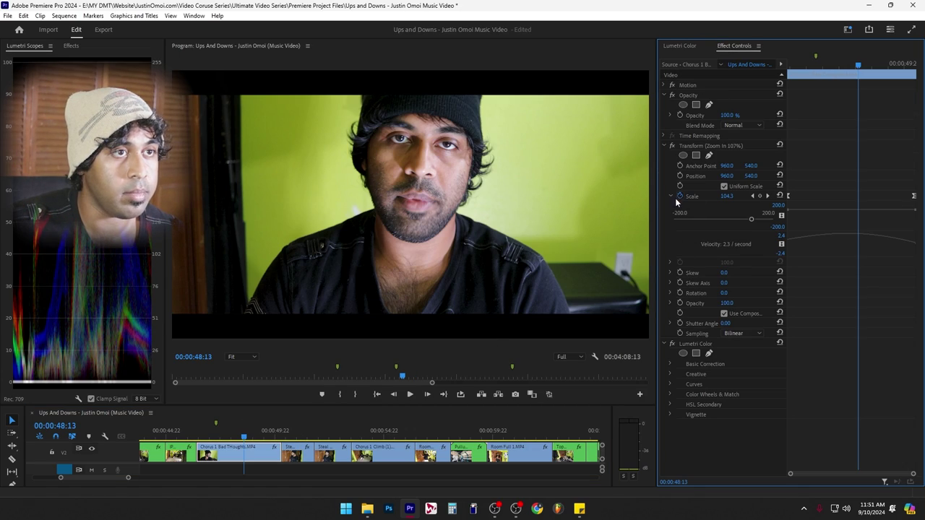
left_click(292, 433)
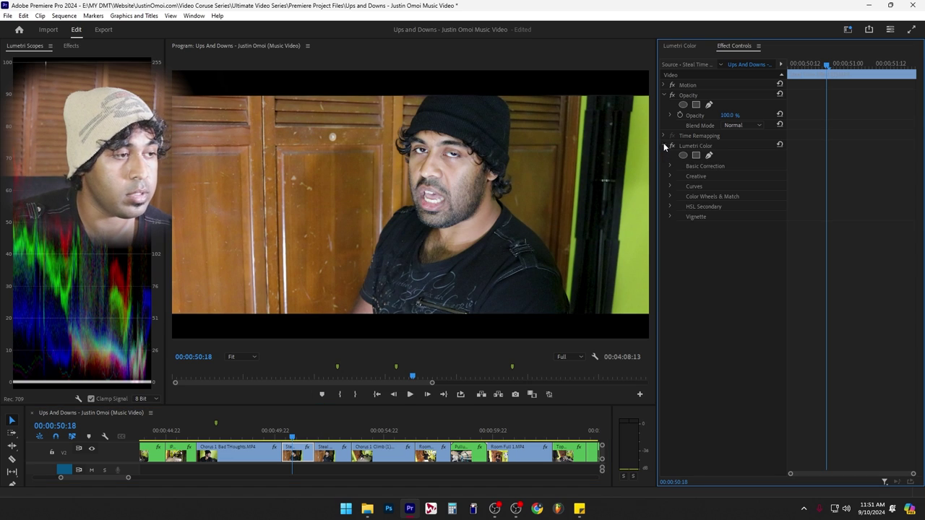
Step: Apply automatic Basic Correction to the Top Down Skit clip near 00:00:43:17
left_click(175, 432)
mouse_move(174, 430)
left_mouse_down()
mouse_move(141, 434)
mouse_move(159, 436)
left_mouse_up()
left_click(170, 461)
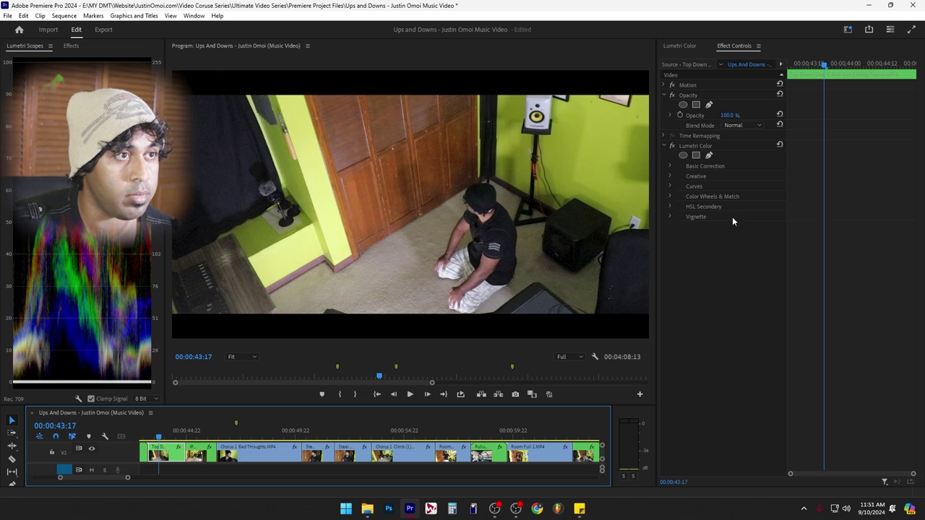
left_click(713, 217)
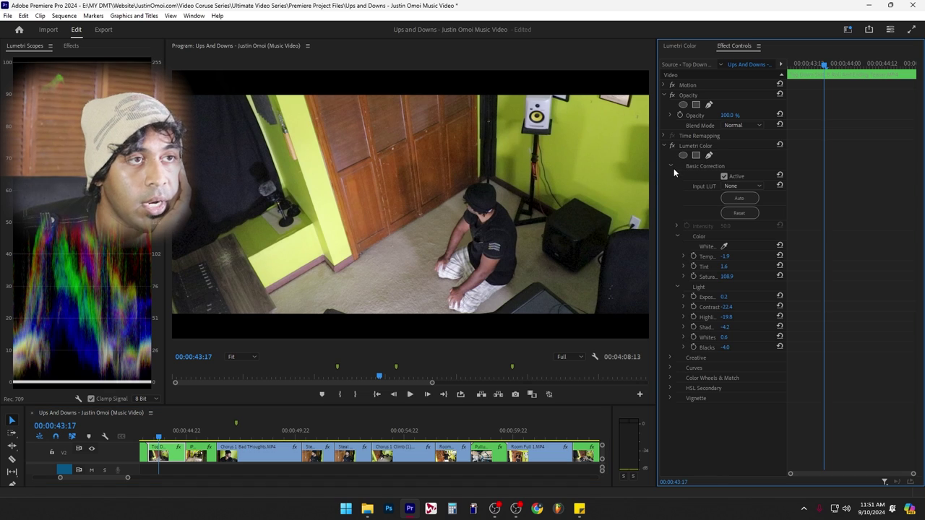
left_click(683, 45)
left_click(664, 105)
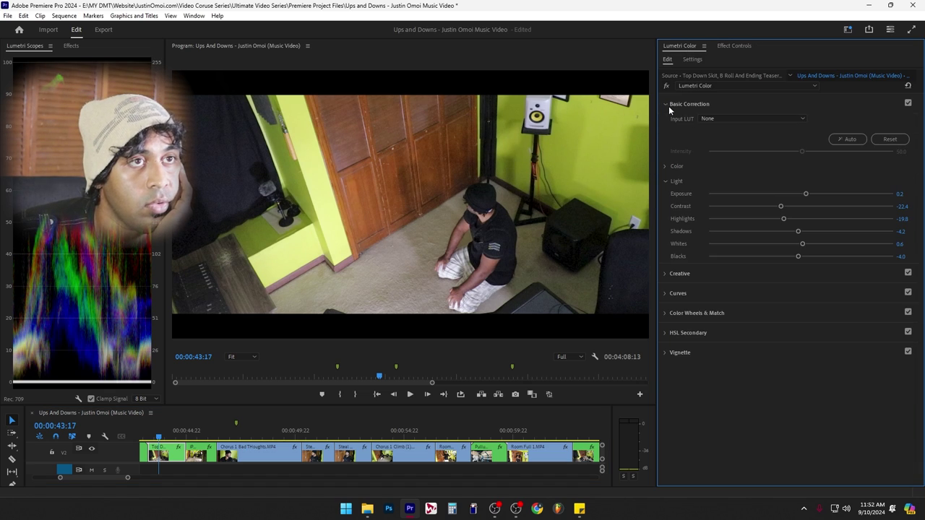
left_click(844, 141)
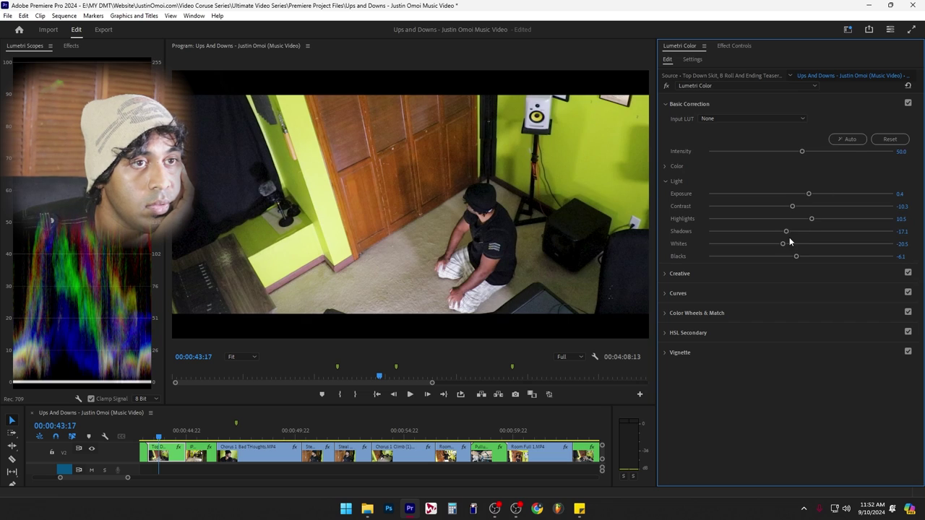
Step: Fine-tune the Top Down clip's light: contrast about -62, highlights 19.8, lower shadows, reset blacks and slightly raised exposure
left_click_drag(812, 220, 743, 208)
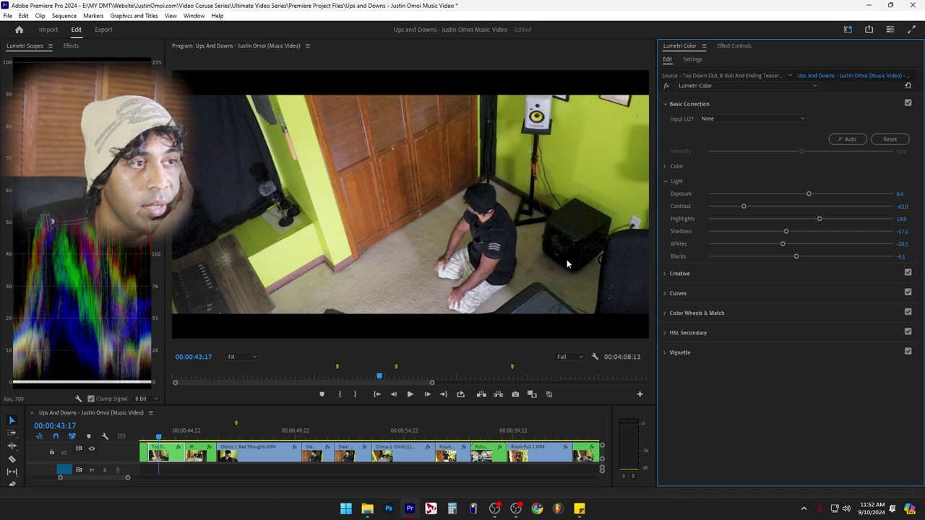
mouse_move(743, 206)
left_mouse_down()
mouse_move(801, 206)
mouse_move(726, 214)
mouse_move(741, 217)
left_mouse_up()
mouse_move(786, 231)
left_mouse_down()
mouse_move(769, 245)
mouse_move(790, 244)
mouse_move(777, 244)
left_mouse_up()
double_click(795, 258)
mouse_move(808, 194)
left_mouse_down()
mouse_move(788, 195)
mouse_move(818, 196)
left_mouse_up()
left_click_drag(822, 195, 814, 194)
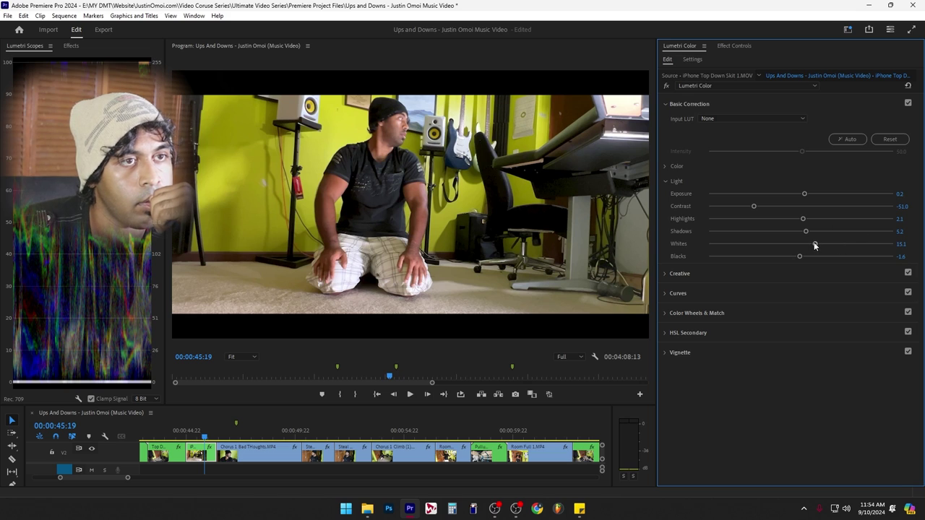
Step: Lower the Whites slightly on the iPhone Top Down Skit 1 clip and play the graded top-down shots full screen
left_click_drag(799, 246, 782, 245)
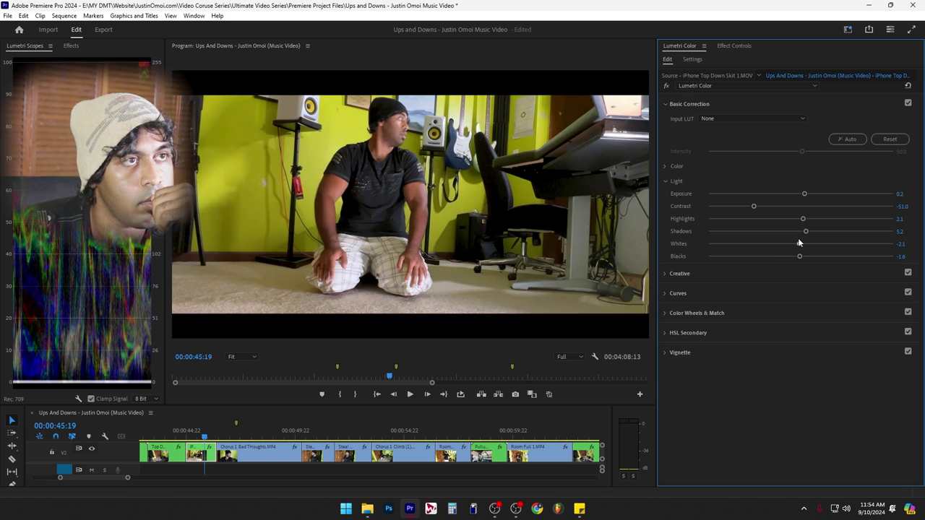
left_click_drag(792, 243, 797, 243)
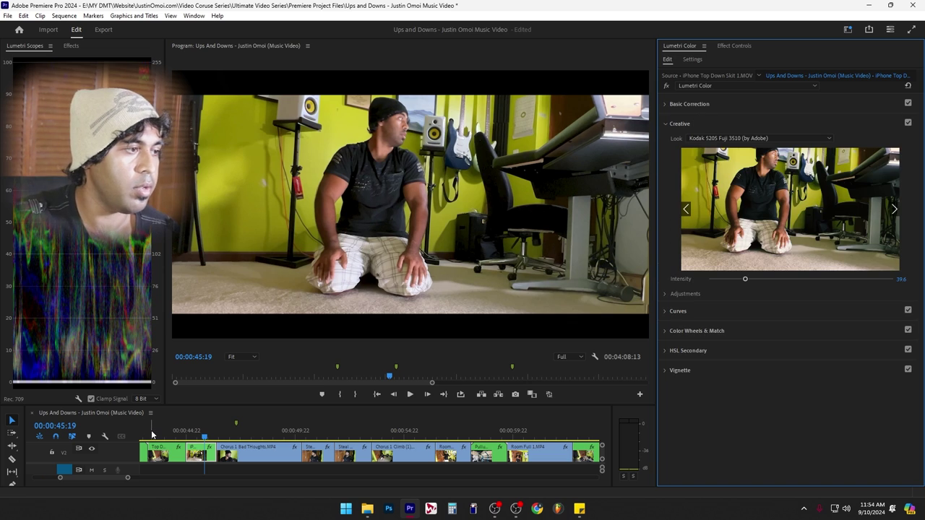
left_click(151, 434)
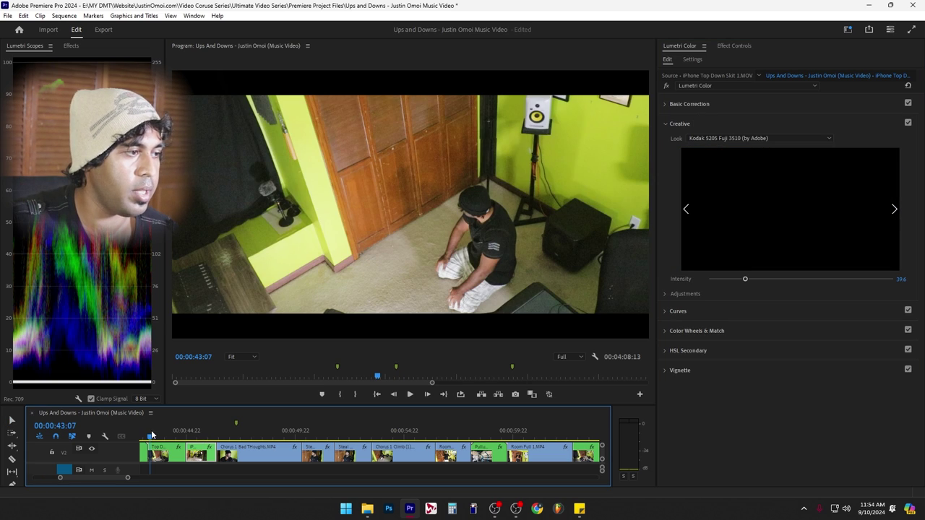
key("ctrl+grave")
key("space")
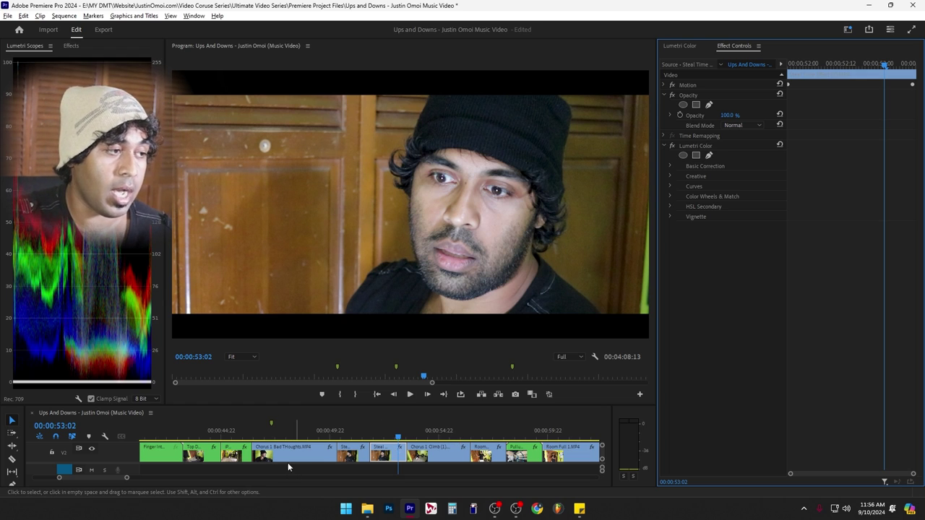
Step: Scrub through the chorus clips and review the color grade across a wider stretch of the sequence
scroll(289, 466, "down", 1)
left_click_drag(256, 433, 367, 433)
scroll(303, 455, "down", 4)
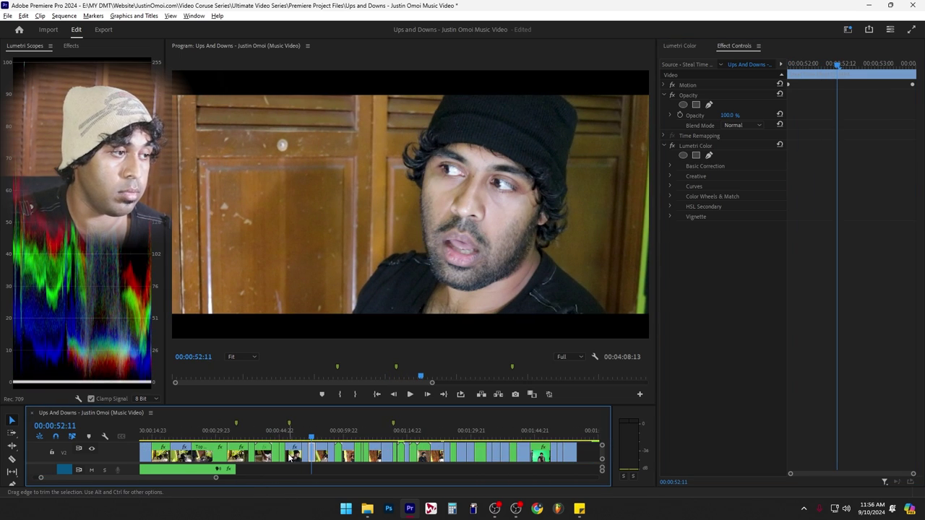
left_click(357, 437)
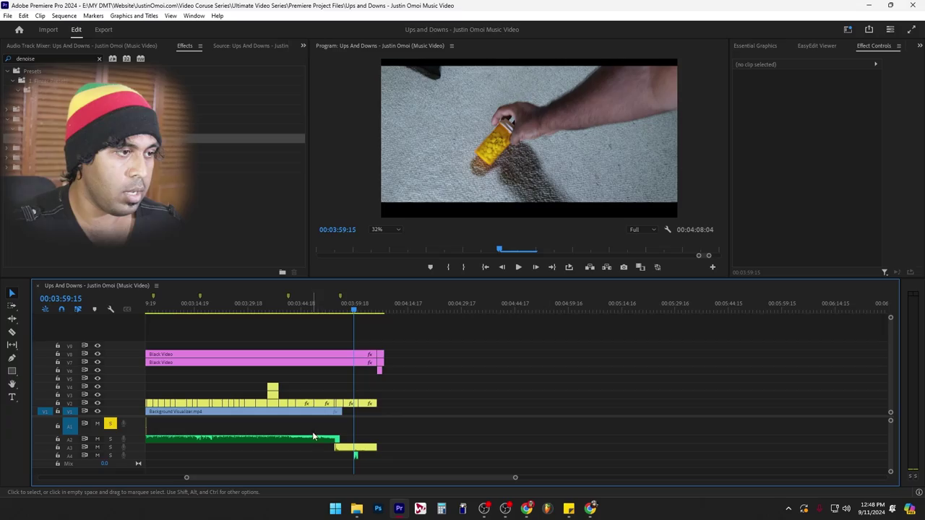
Step: Review the edited sequence from the outro clips back to the visualizer-background scene around 00:01:45:12
scroll(346, 438, "up", 5, "alt")
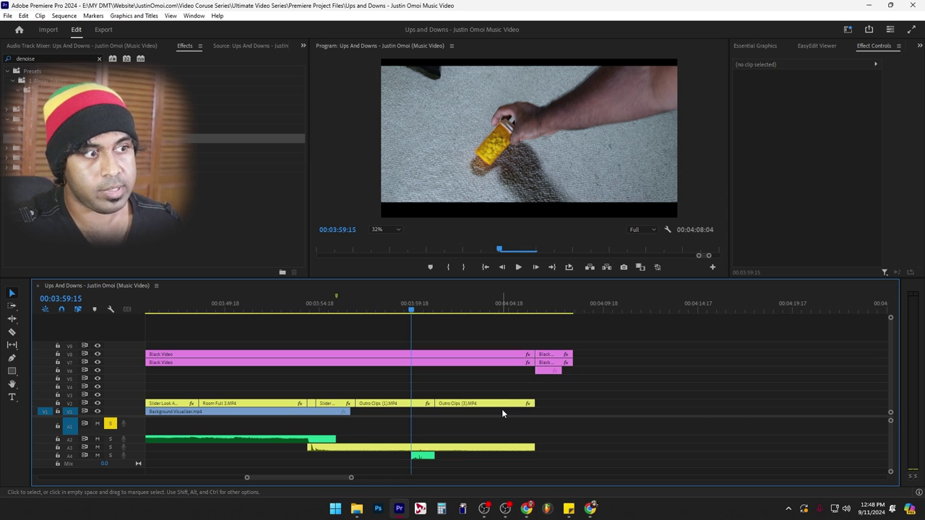
scroll(502, 409, "down", 7, "alt")
left_click(788, 311)
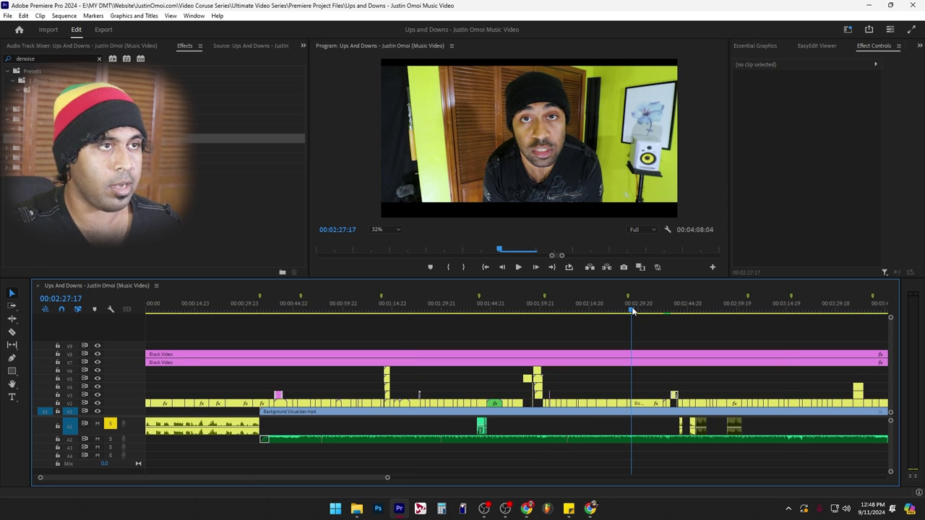
left_click(586, 309)
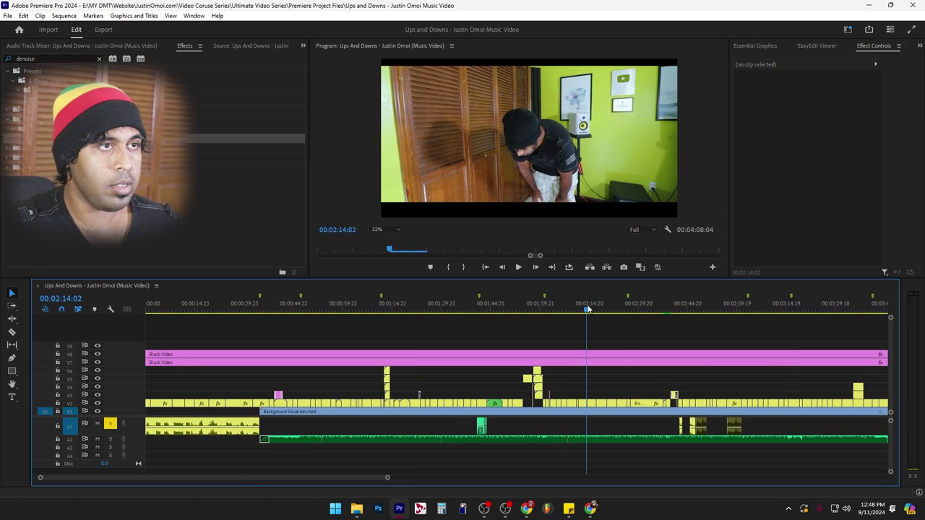
left_click(479, 309)
left_click(494, 308)
key("equal")
key("equal")
key("equal")
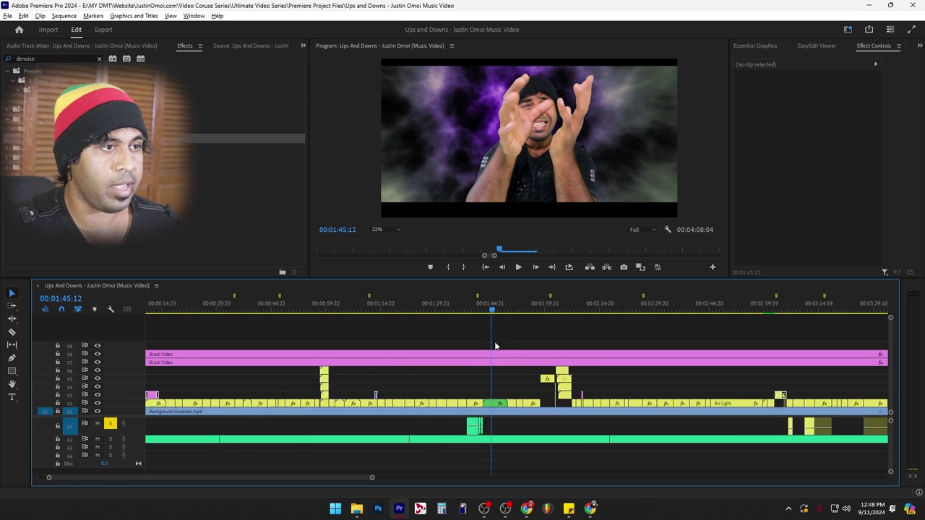
Step: Scrub through the raised-hands scene, the room shots and the later visualizer clips up to 00:03:09:14 to check the edit
left_click_drag(504, 312, 520, 313)
key("minus")
key("minus")
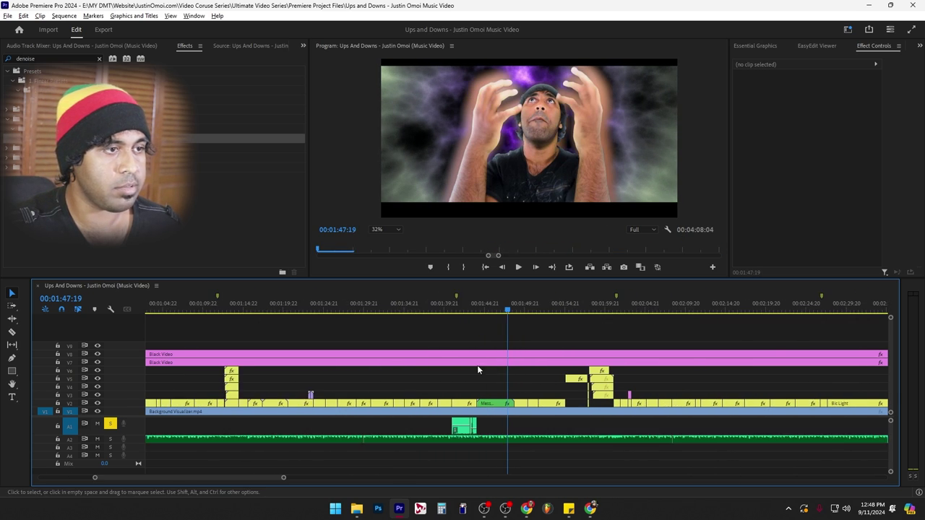
left_click_drag(246, 312, 345, 309)
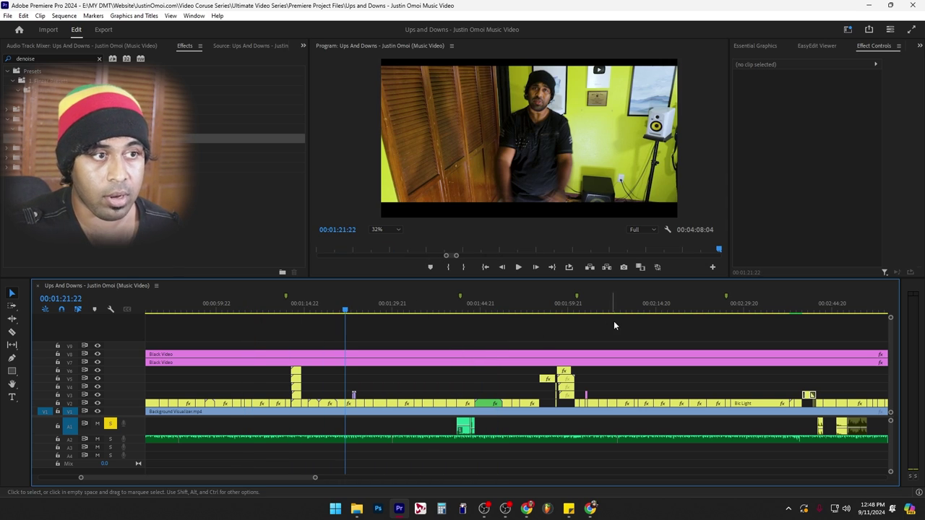
mouse_move(684, 304)
left_mouse_down()
mouse_move(754, 317)
mouse_move(738, 317)
left_mouse_up()
scroll(751, 332, "down", 2)
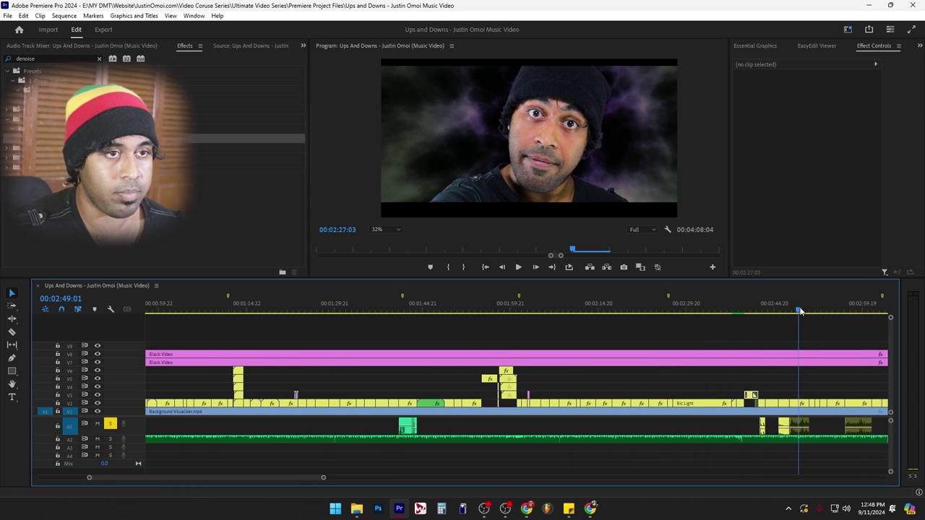
left_click_drag(799, 311, 784, 311)
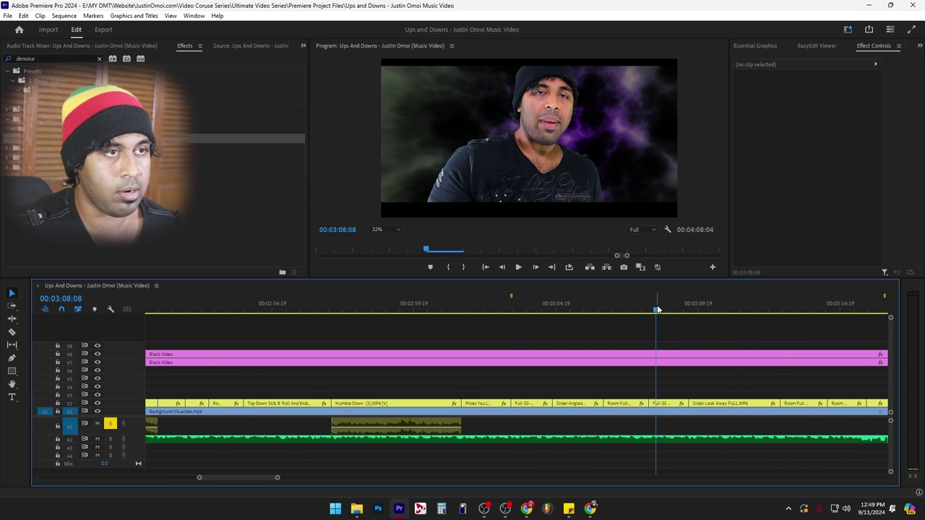
left_click_drag(657, 309, 692, 310)
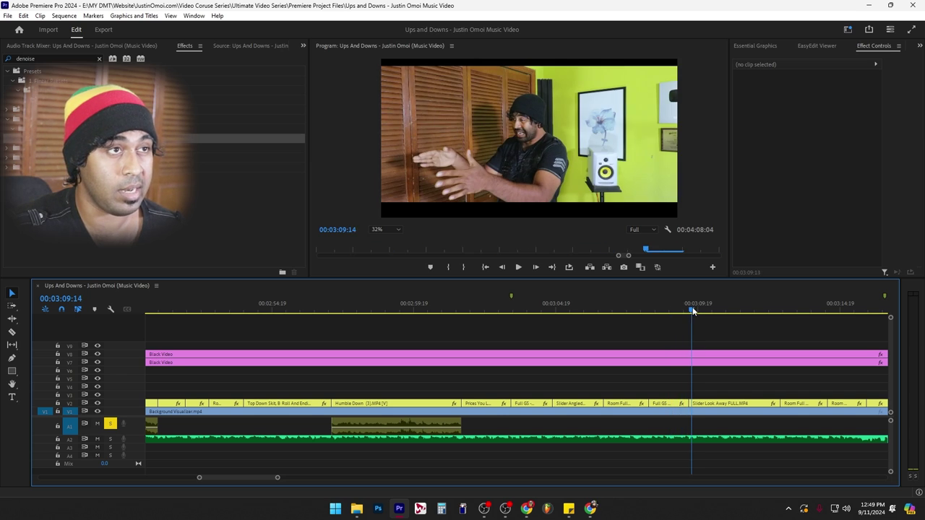
Step: Return to the start of the sequence, fit the whole edit in the timeline and save the project
key("Home")
key("backslash")
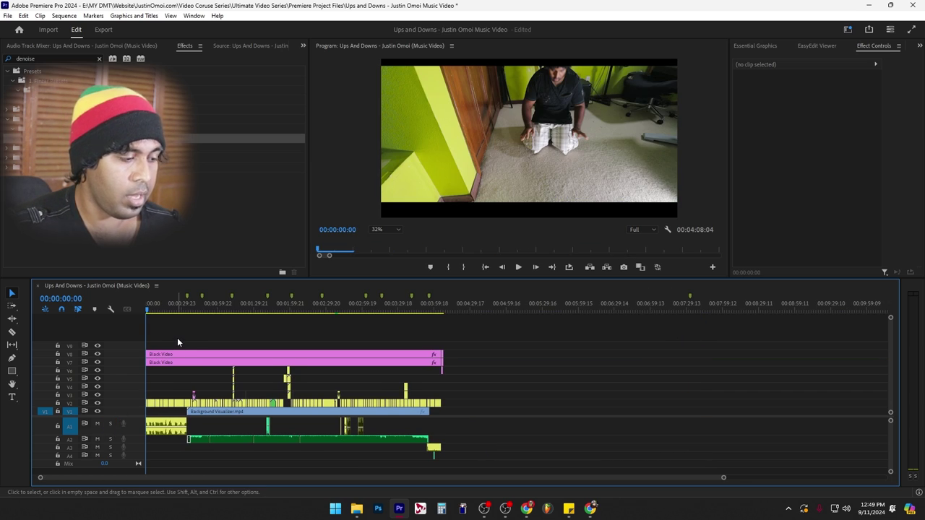
key("ctrl+s")
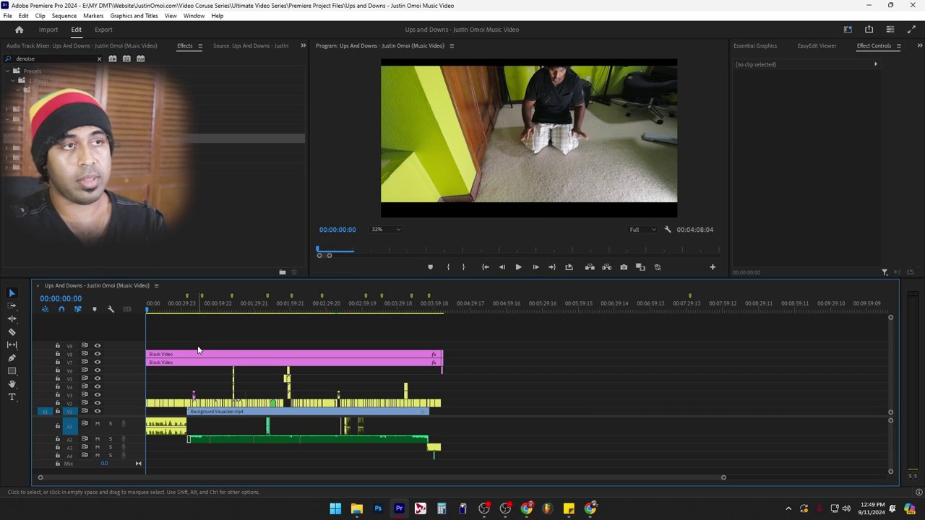